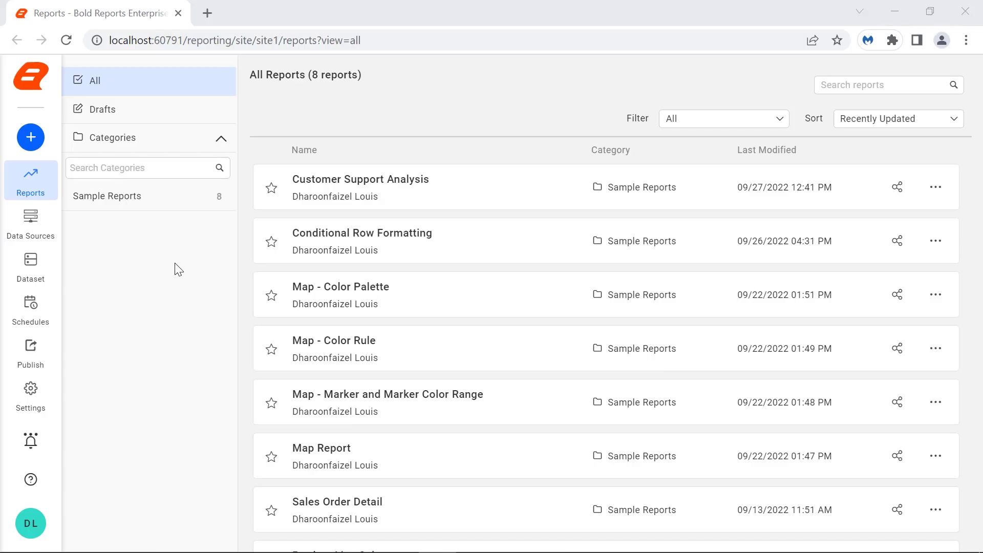
Create a new report named 'SSAS Data Report' and open it in the designer.
click(28, 135)
click(38, 149)
text(SSAS Data Report)
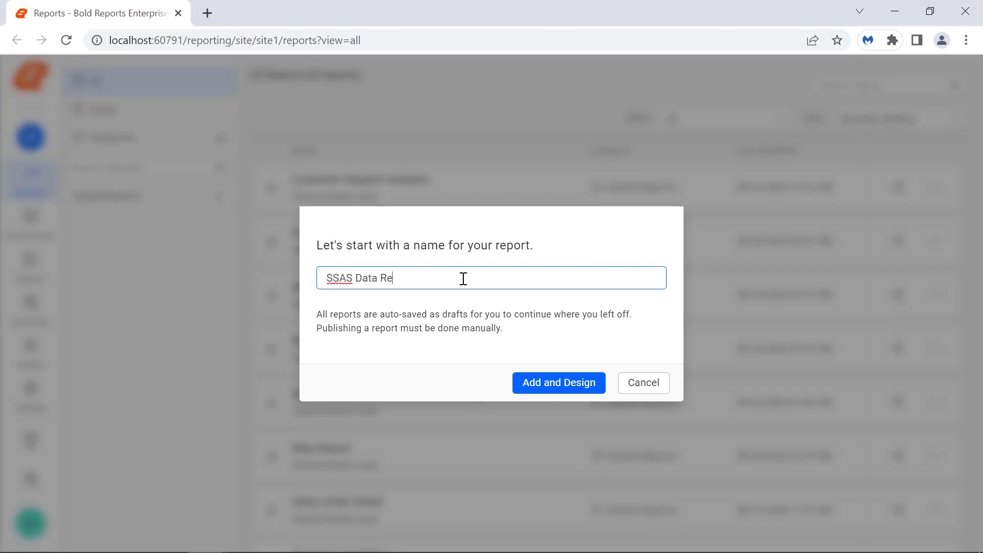
click(542, 390)
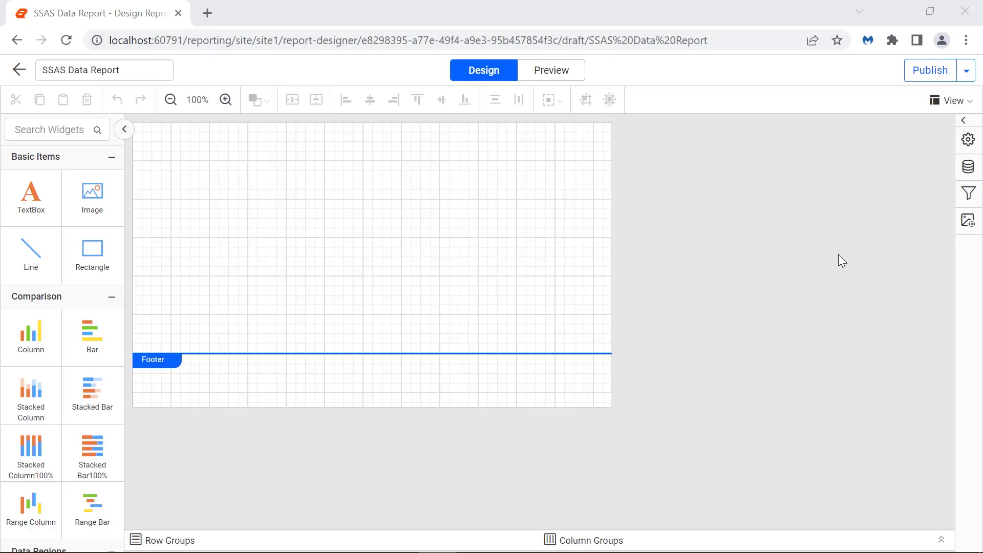
From the Data panel, add a new Microsoft SQL Analysis Services data source.
click(968, 168)
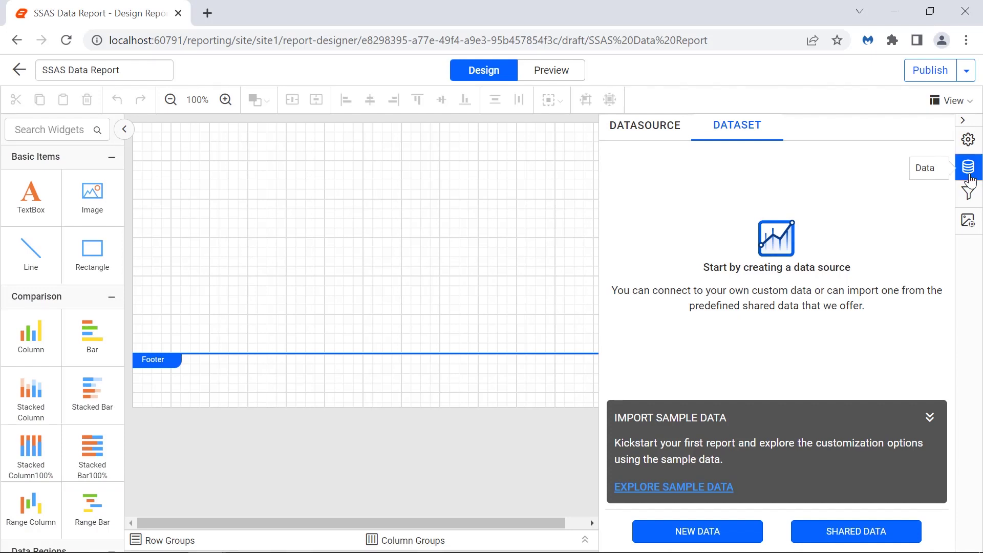
click(743, 536)
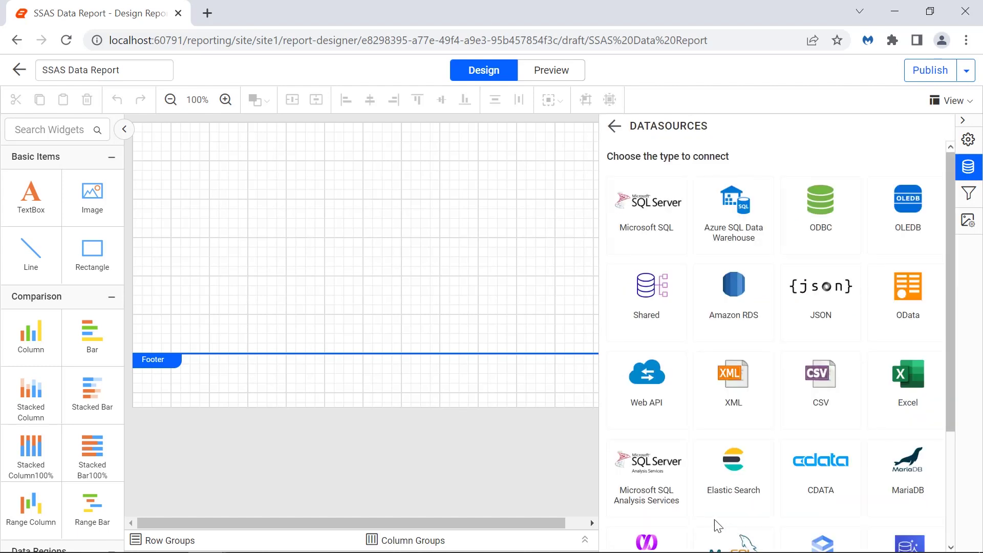
click(674, 512)
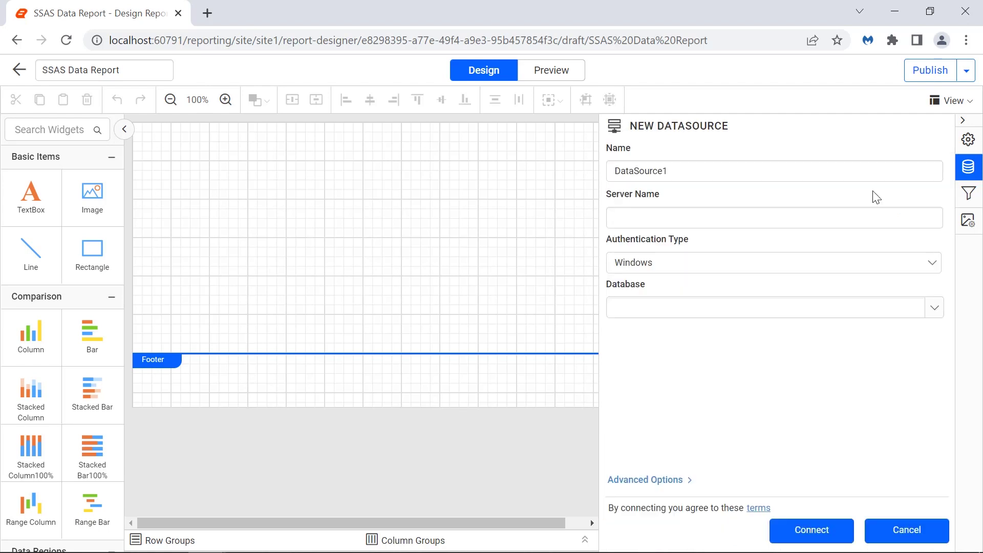
Name the data source CustomerDetails and set its server name to localhost.
double_click(841, 178)
text(CustomerDe)
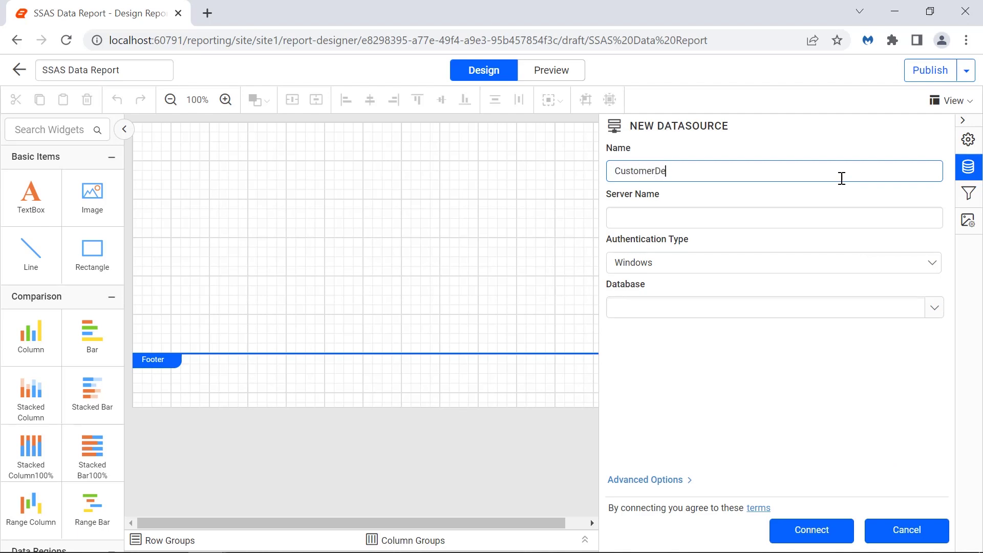
text(tails)
click(846, 197)
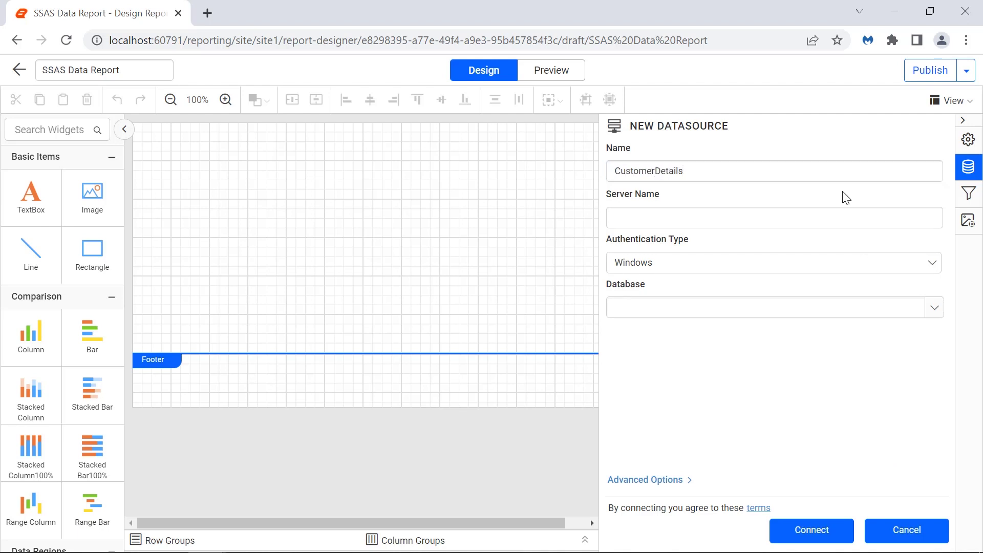
click(834, 218)
text(localhost)
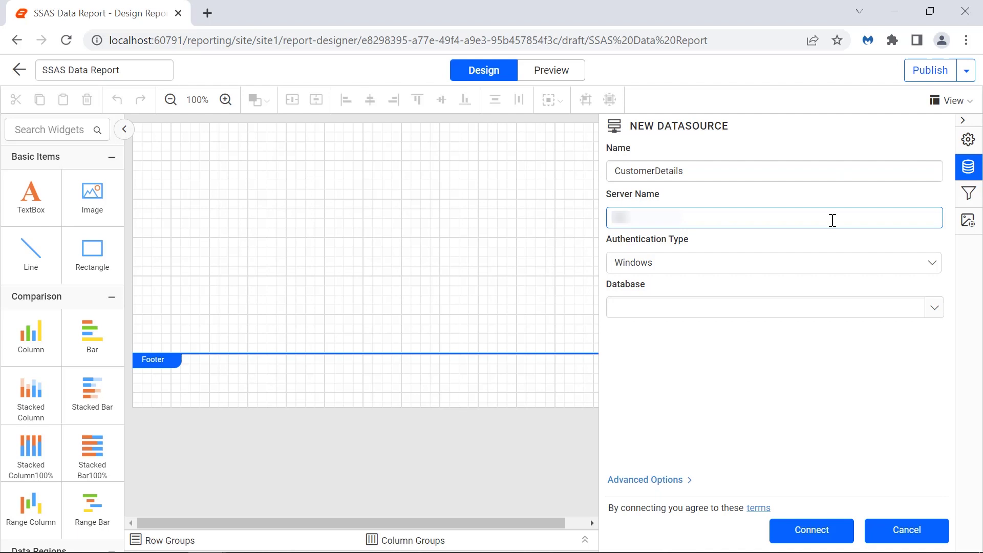
click(842, 242)
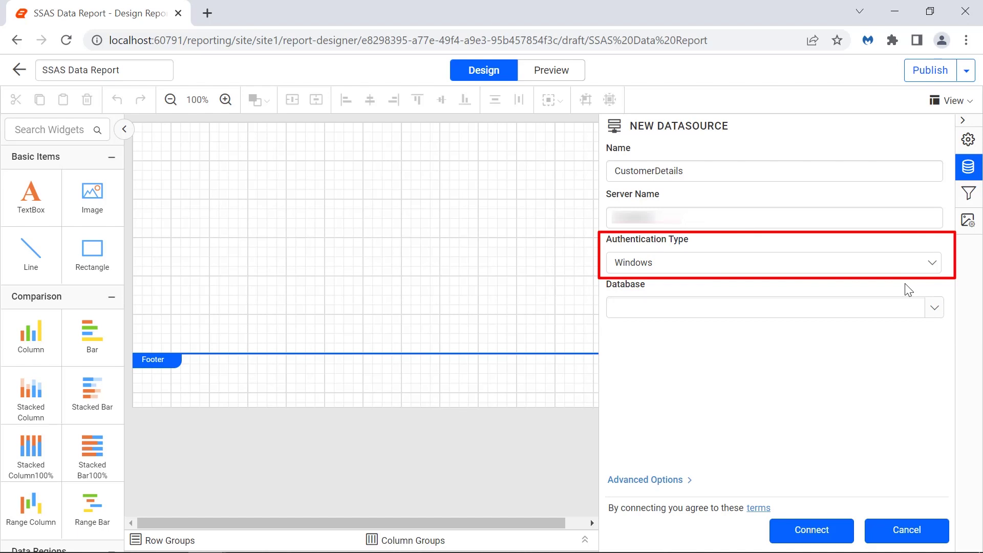
click(907, 266)
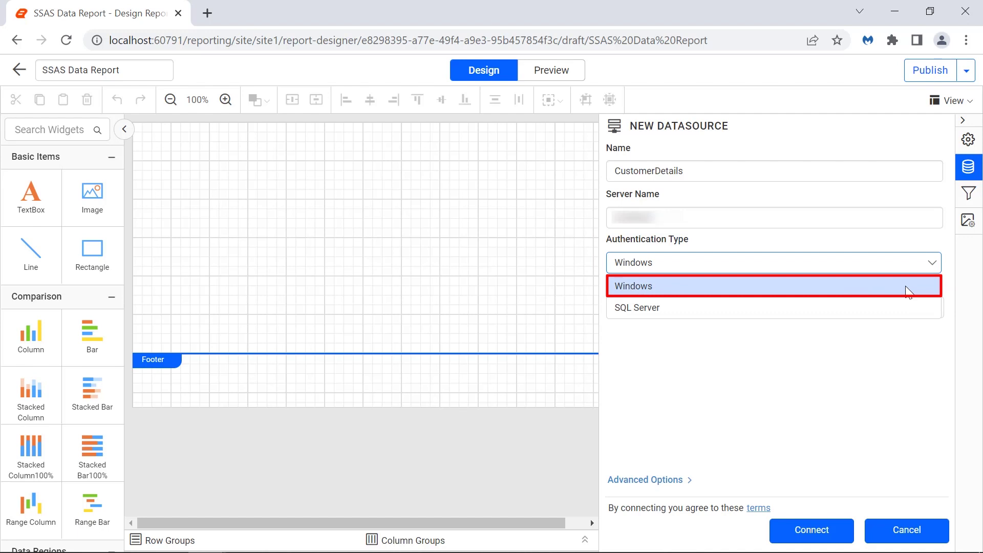
Switch to SQL Server authentication, enter the SQL username and password, and save the password.
click(903, 312)
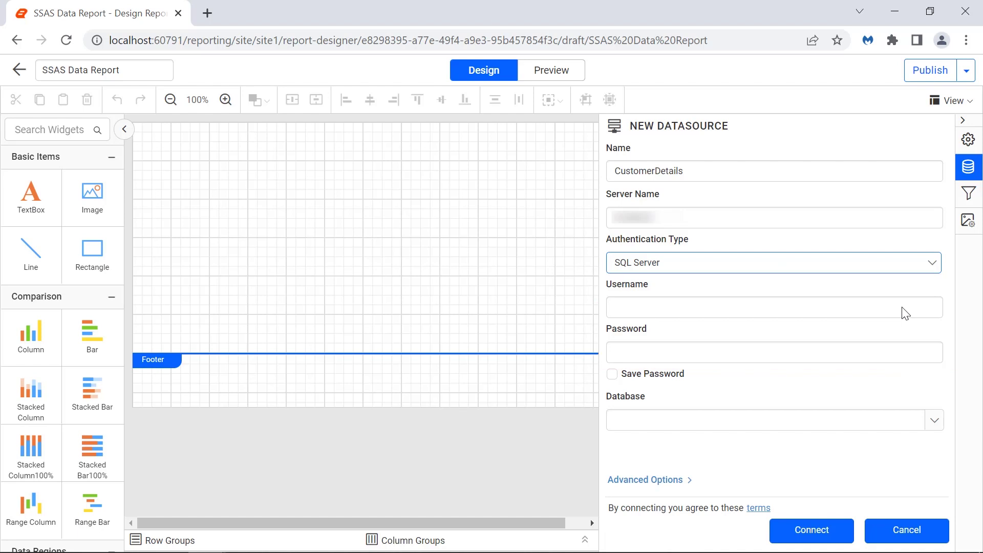
click(902, 308)
text(sa)
click(903, 348)
text(•••••••)
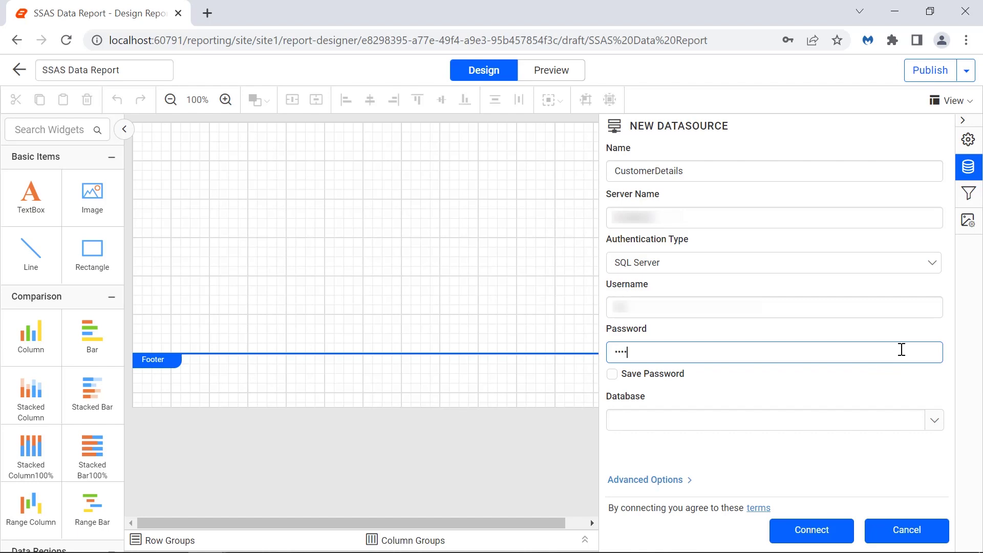
click(612, 374)
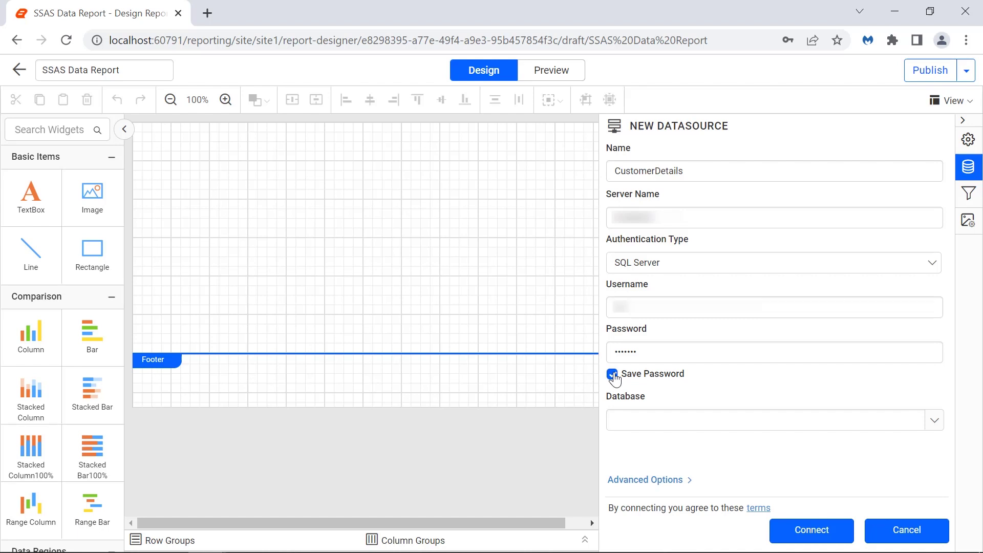
Select the Adventure Works Internet Sales database.
click(933, 421)
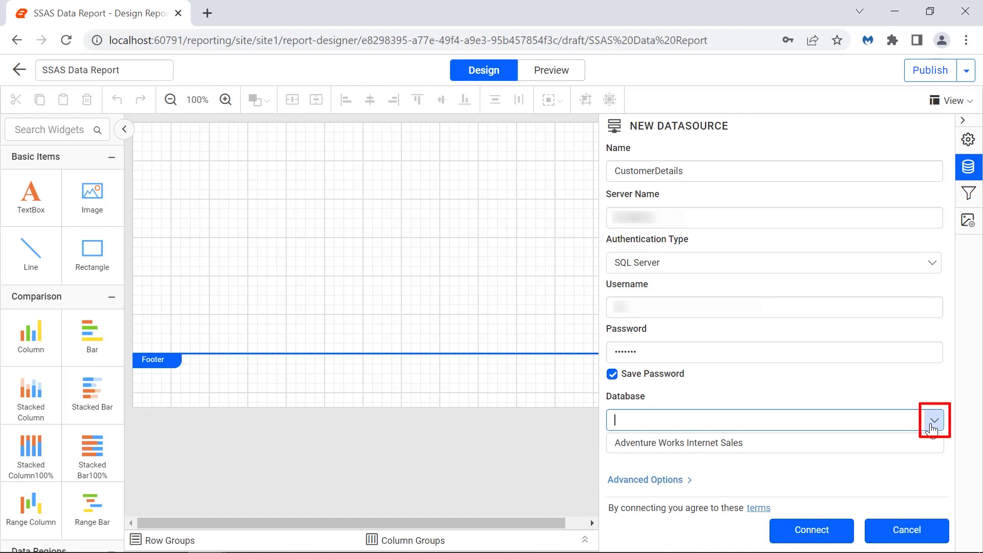
click(926, 439)
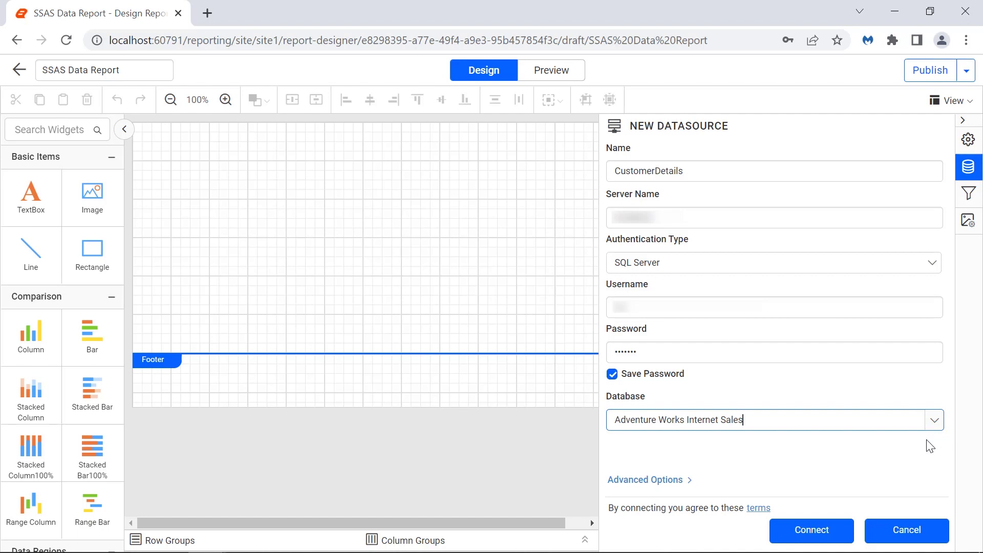
click(929, 446)
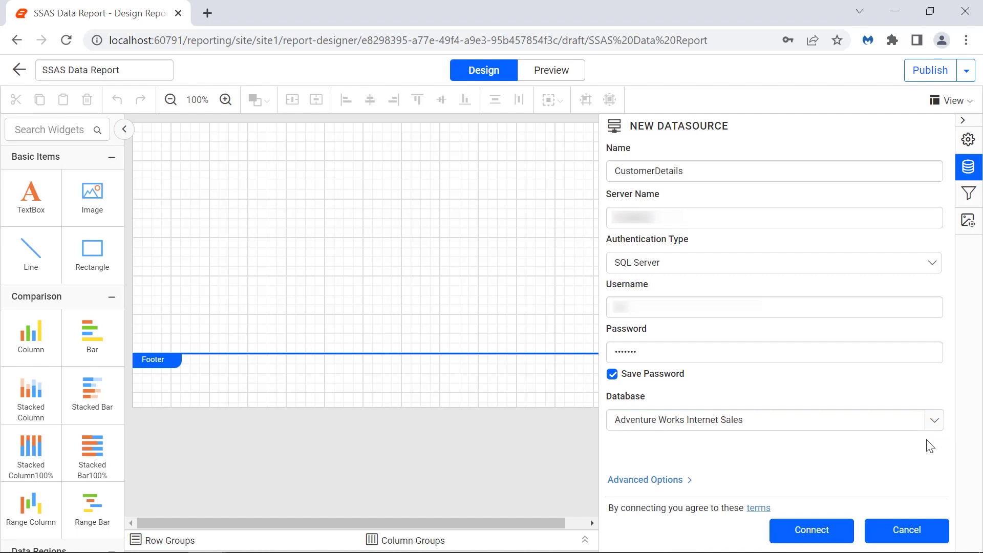
click(672, 481)
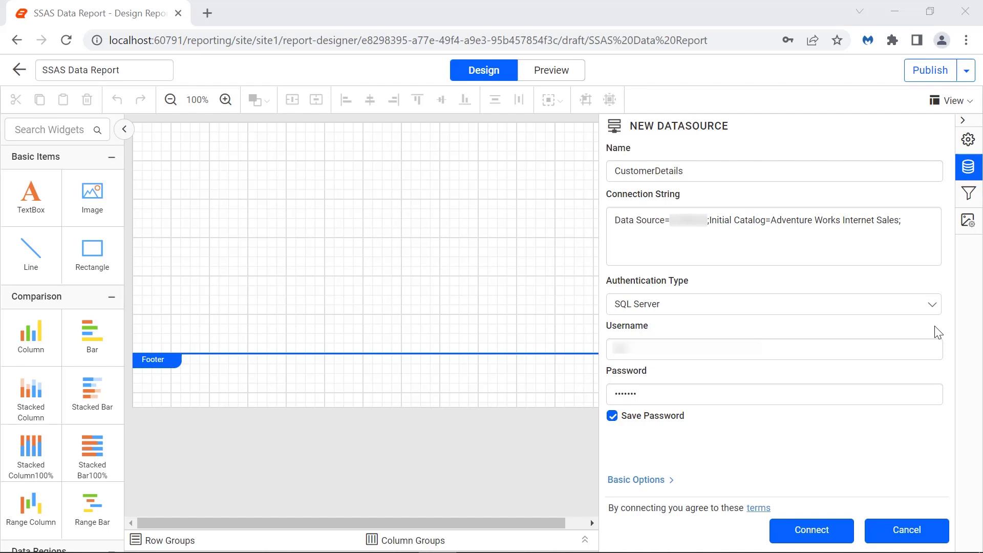
click(930, 307)
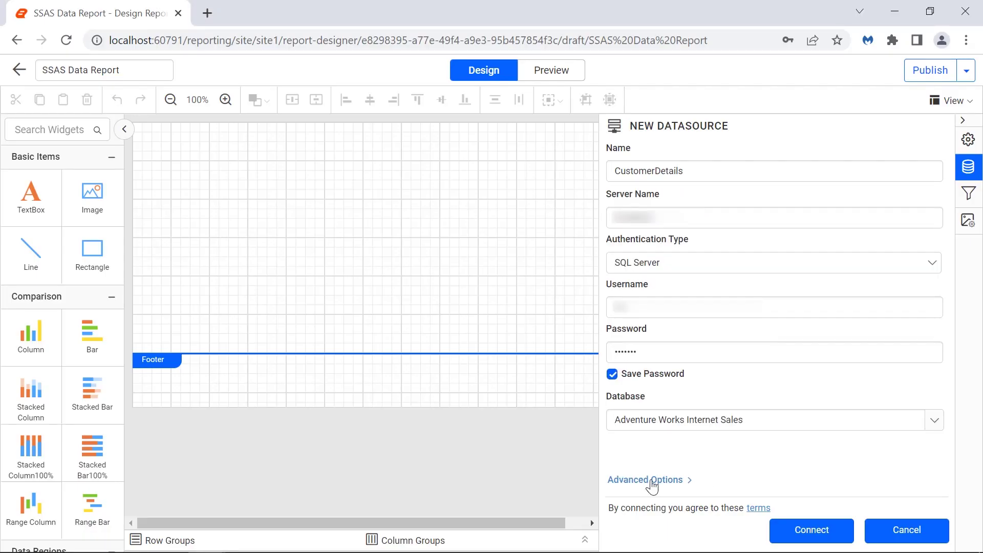
Connect the CustomerDetails data source and start a new dataset.
click(787, 533)
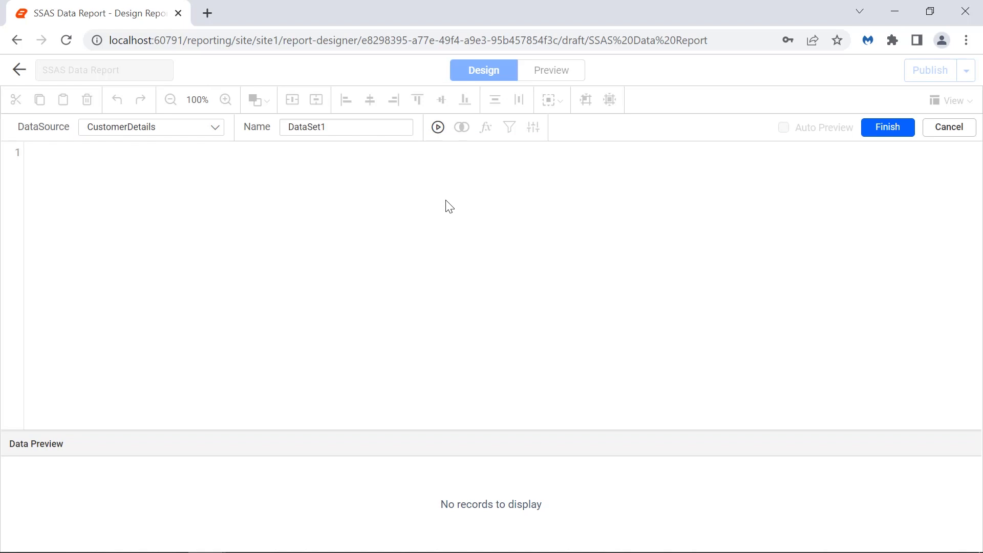
Rename the dataset CustomerDataset, paste the DAX SUMMARIZECOLUMNS query, and run it to retrieve 18484 records.
double_click(401, 130)
text(C)
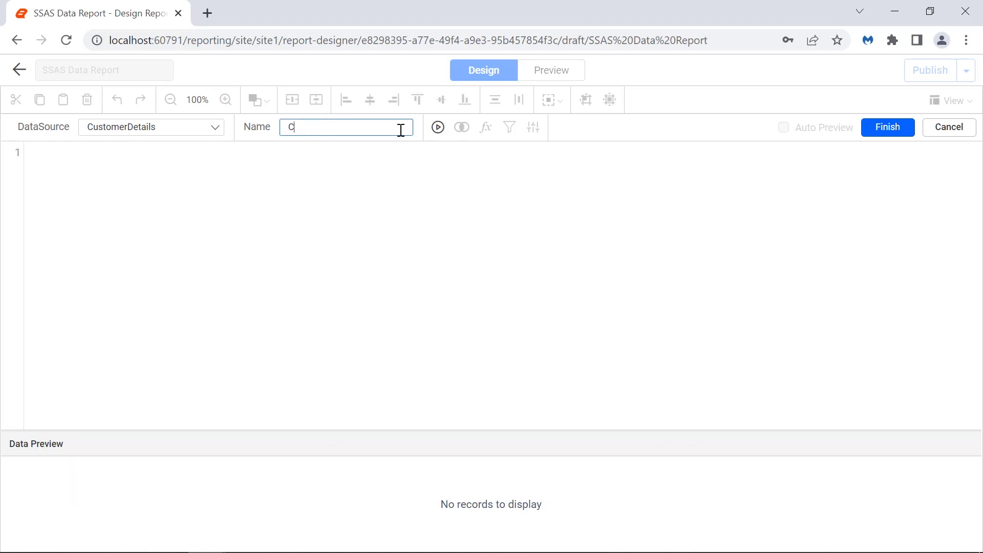
text(ustomerDataset)
click(404, 173)
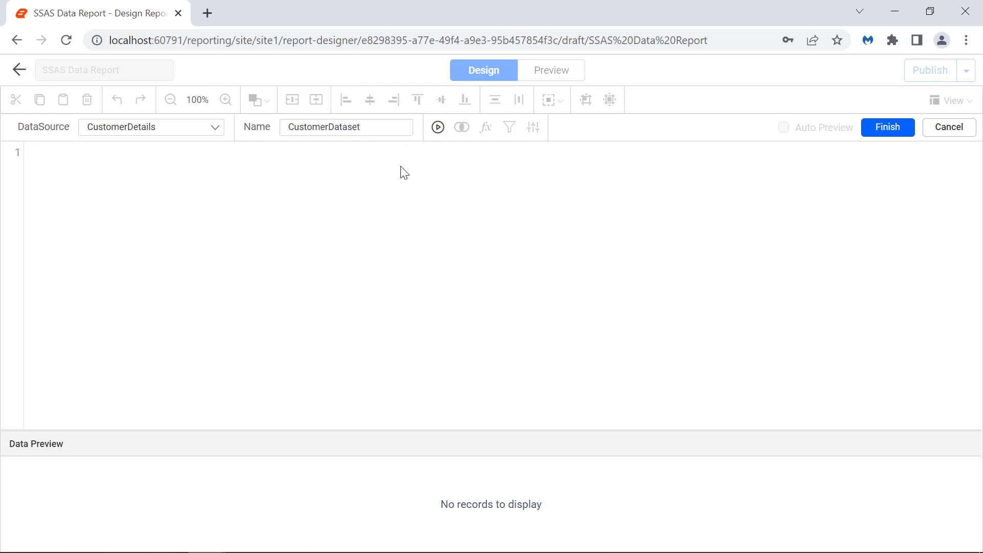
text(EVALUATE SUMMARIZECOLUMNS('Customer'[Customer Id], 'Customer'[First Name], 'Customer'[Gender], 'Customer'[Last Name], 'Customer'[Email Address]))
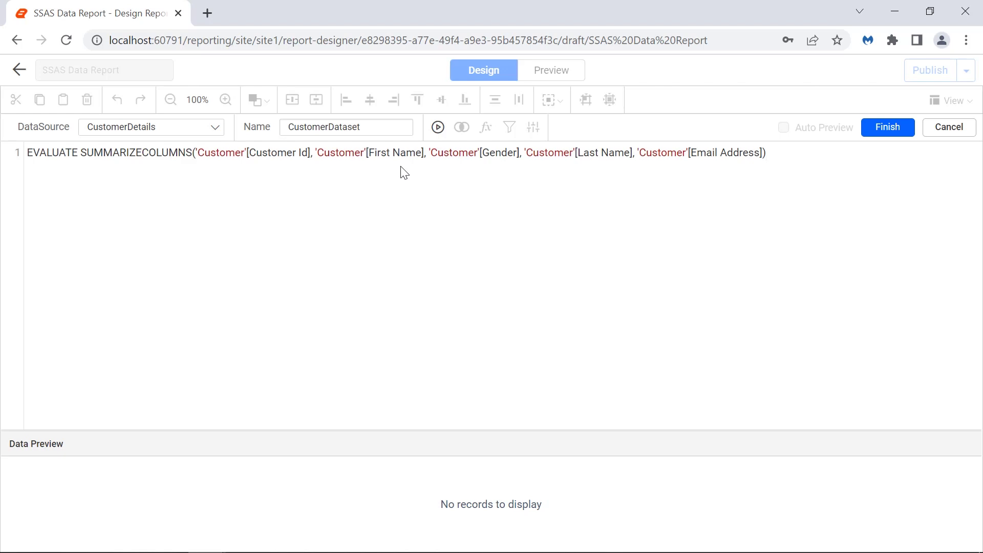
click(436, 134)
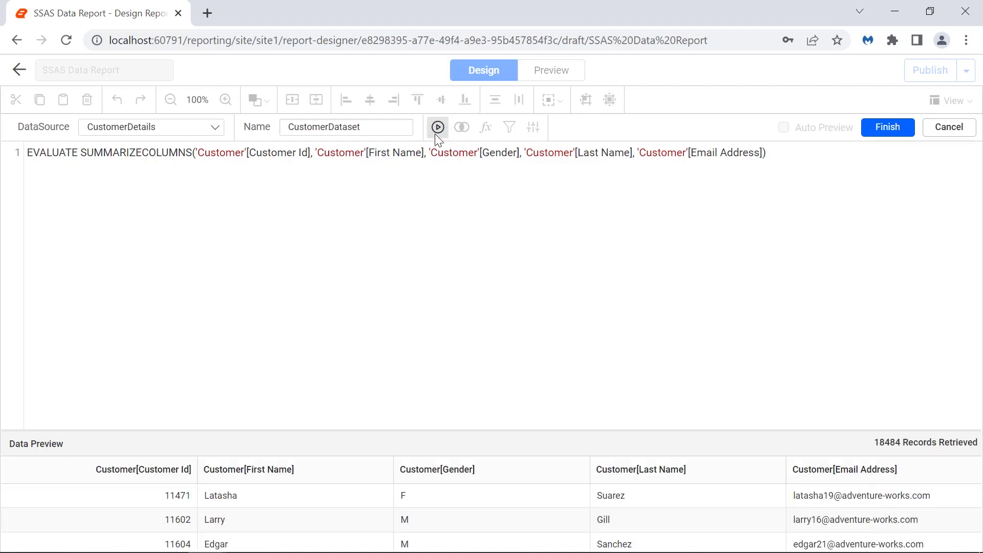
Save CustomerDataset and expand it to show its five fields.
click(877, 132)
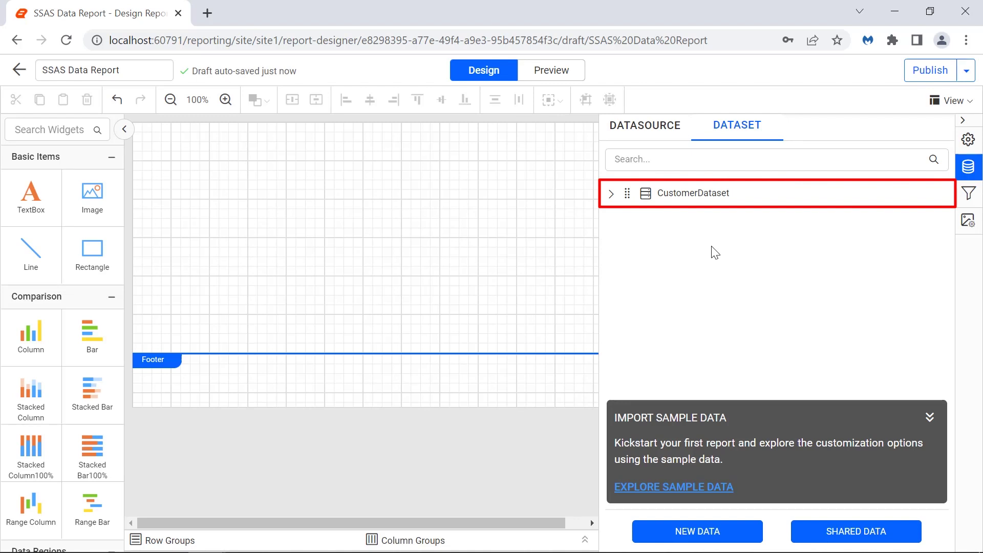
click(612, 194)
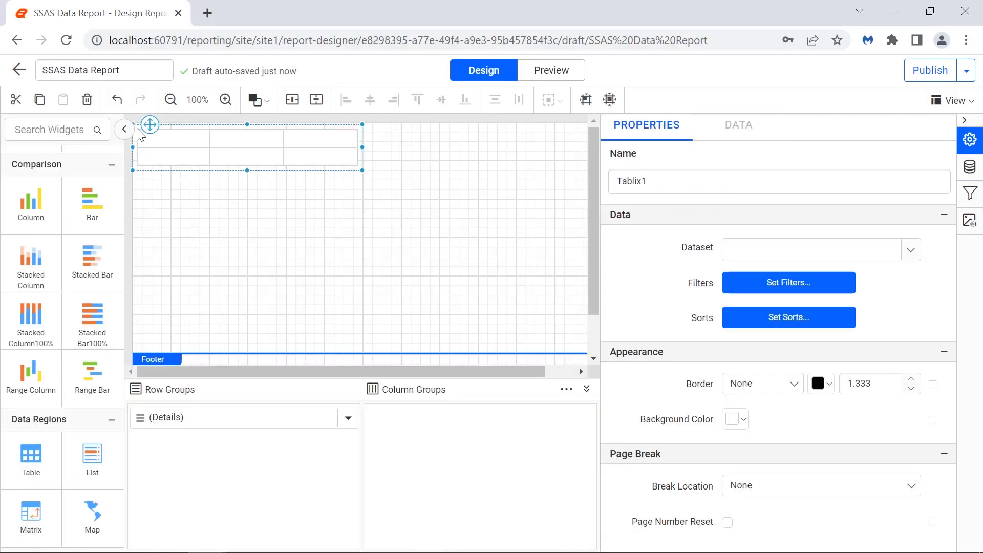
Insert a fourth and fifth column to the right of the table.
right_click(334, 132)
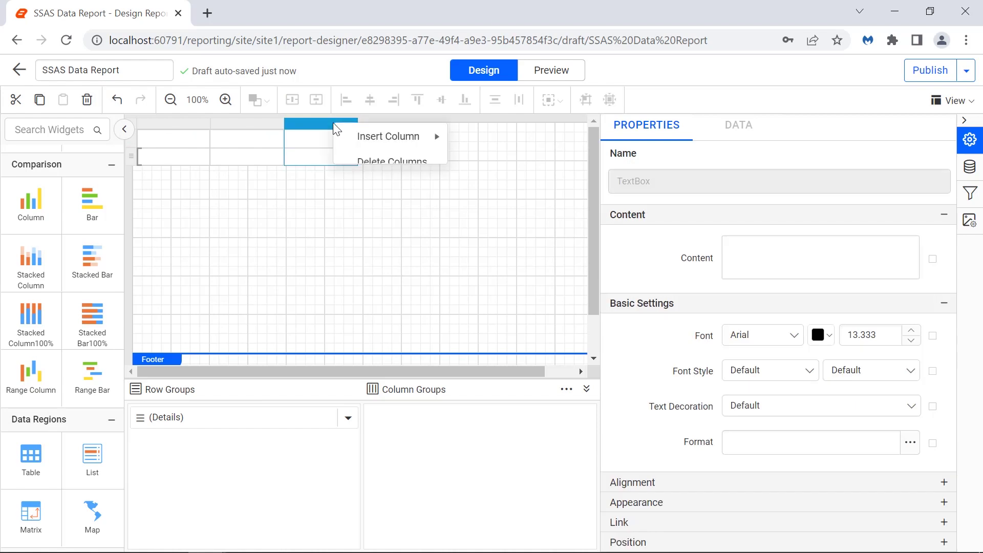
click(480, 142)
right_click(413, 128)
click(566, 142)
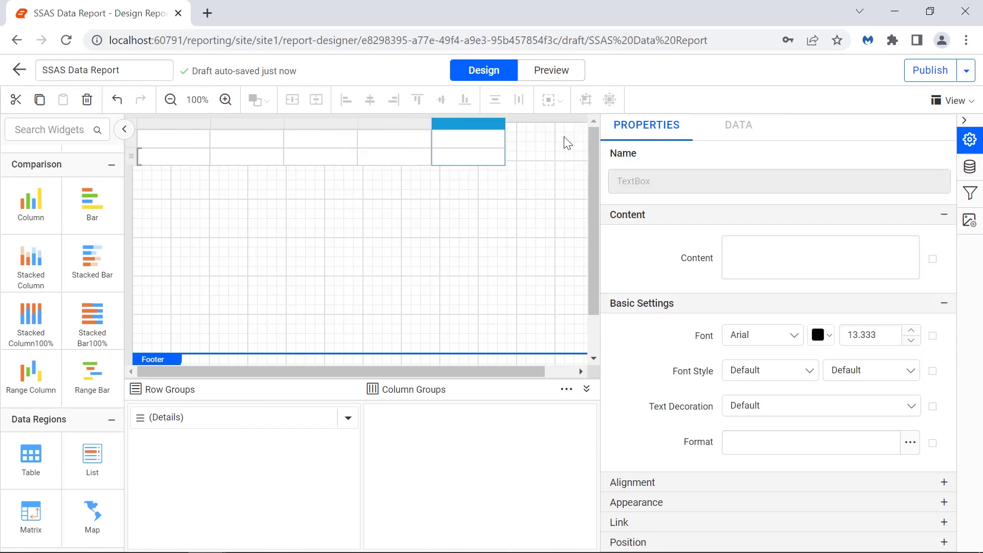
Enter headers Customer ID, First Name, Last Name, Email and Gender.
click(174, 139)
click(741, 253)
text(Customer ID)
key(Tab)
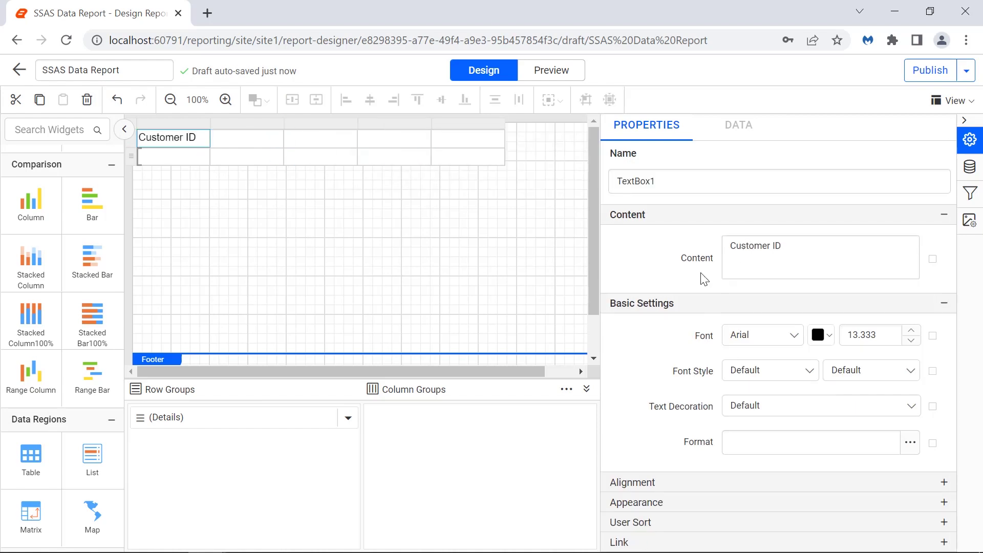
click(739, 250)
text(First Name)
key(Tab)
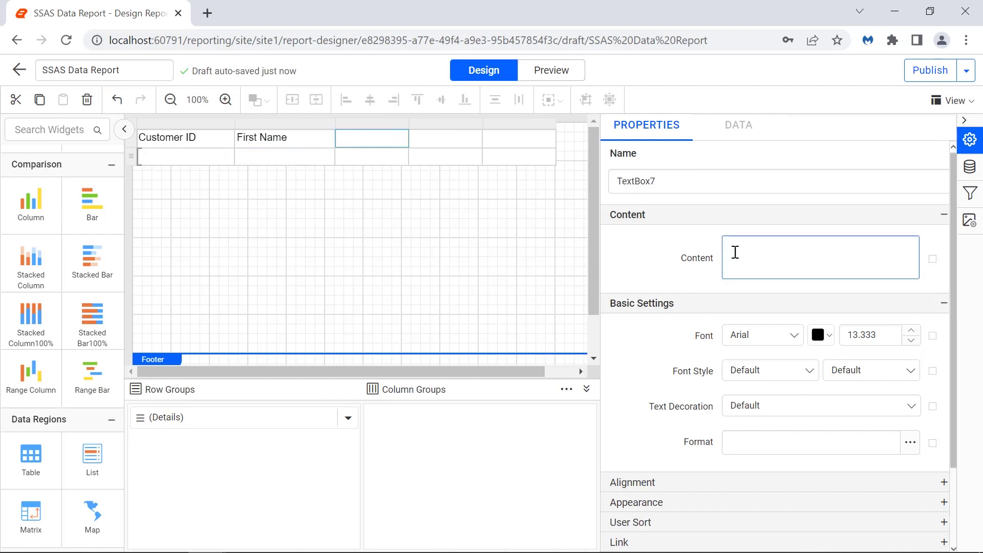
click(735, 252)
text(Last Name)
key(Tab)
click(737, 253)
text(Email)
key(Tab)
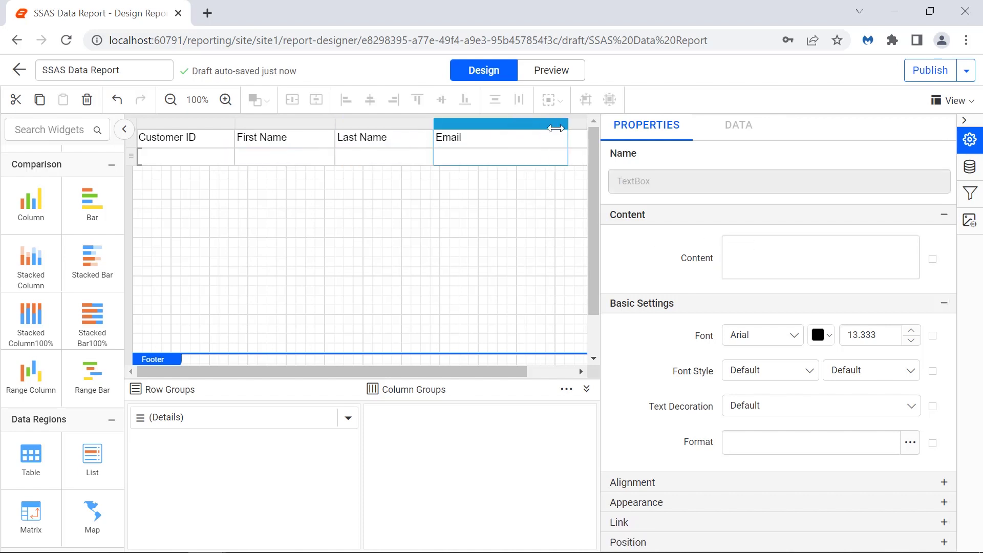
text(Gender)
key(Tab)
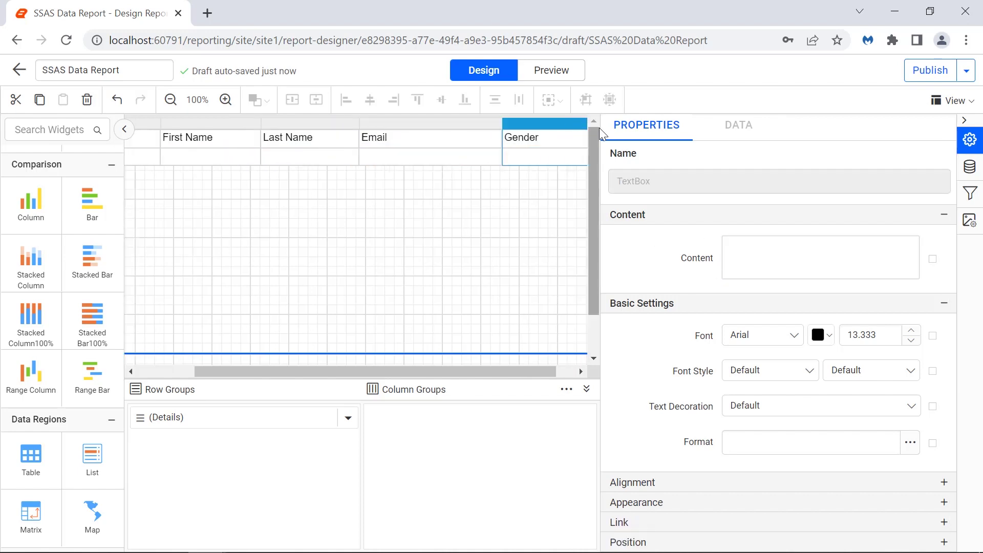
Format the header row as Segoe UI Bold, centred with Middle vertical alignment.
scroll(225, 201, left, 2)
click(130, 139)
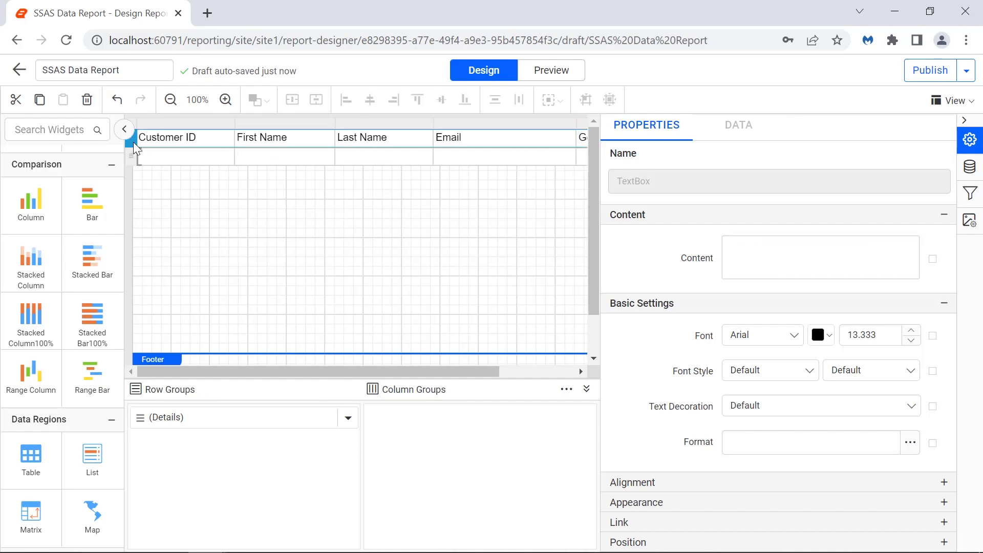
click(762, 335)
text(seg)
click(780, 454)
click(870, 370)
scroll(857, 474, down, 1)
click(857, 474)
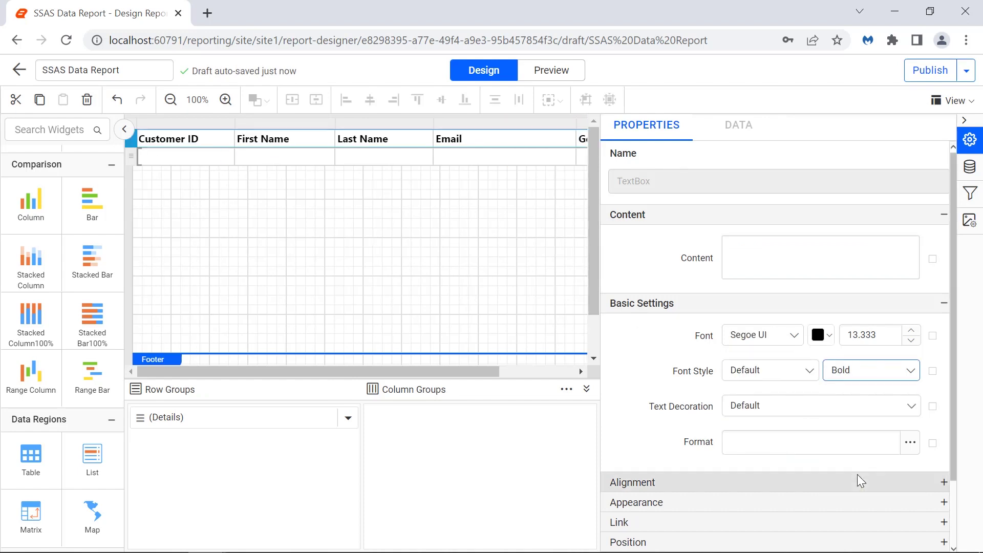
click(857, 478)
click(861, 358)
click(852, 420)
click(851, 390)
click(835, 453)
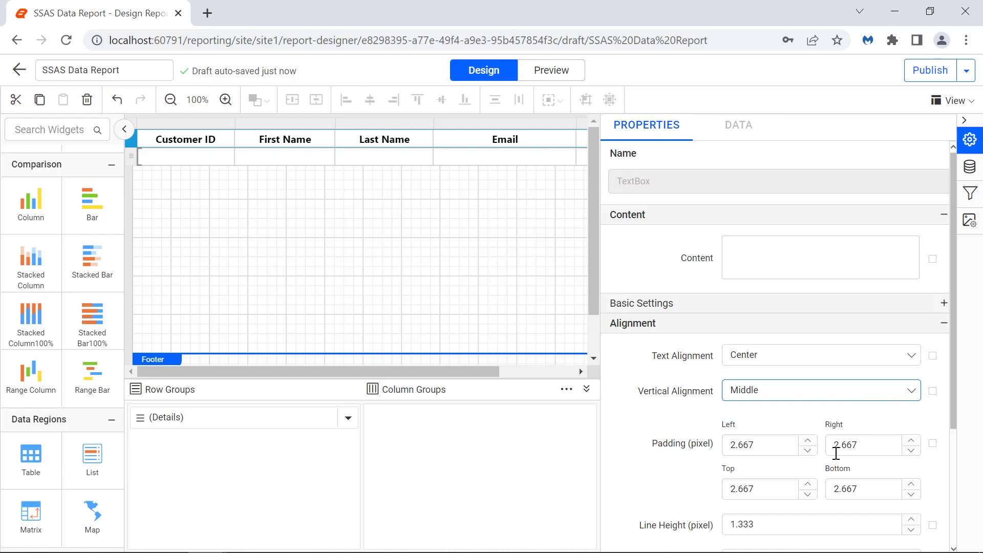
Bind the data cells to Customer Id, First Name, Last Name, Email Address and Gender fields.
click(229, 156)
click(266, 204)
click(329, 156)
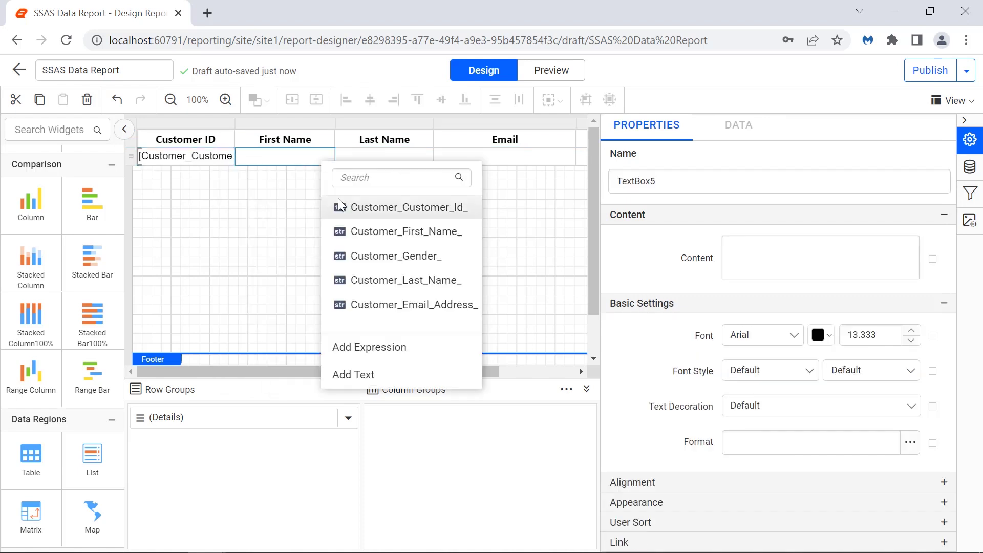
click(368, 228)
click(428, 156)
click(468, 279)
click(570, 156)
click(599, 302)
click(582, 156)
click(569, 157)
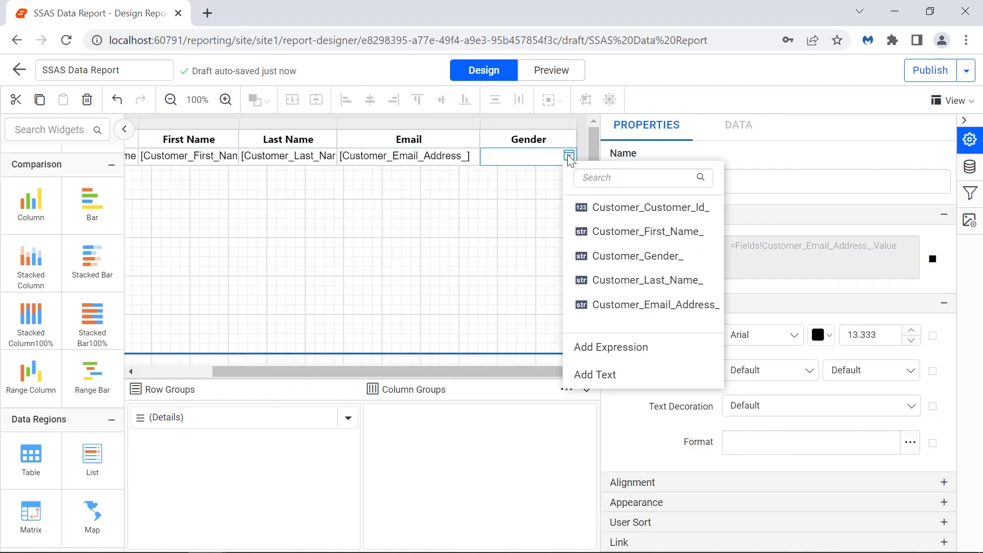
click(584, 254)
Format the data row as Segoe UI, left-aligned with Middle vertical alignment.
scroll(358, 256, left, 5)
click(131, 156)
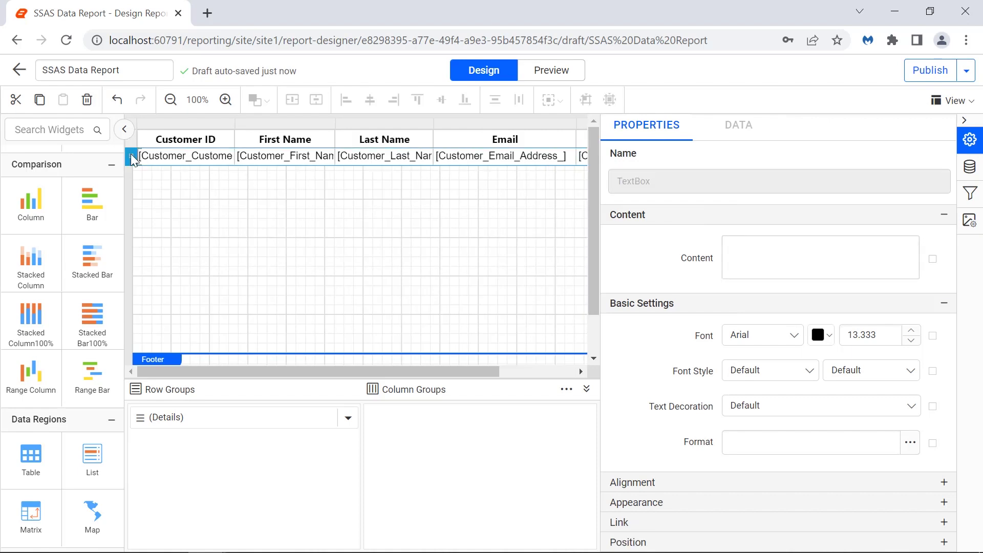
click(762, 335)
click(767, 450)
click(768, 482)
click(899, 355)
click(870, 398)
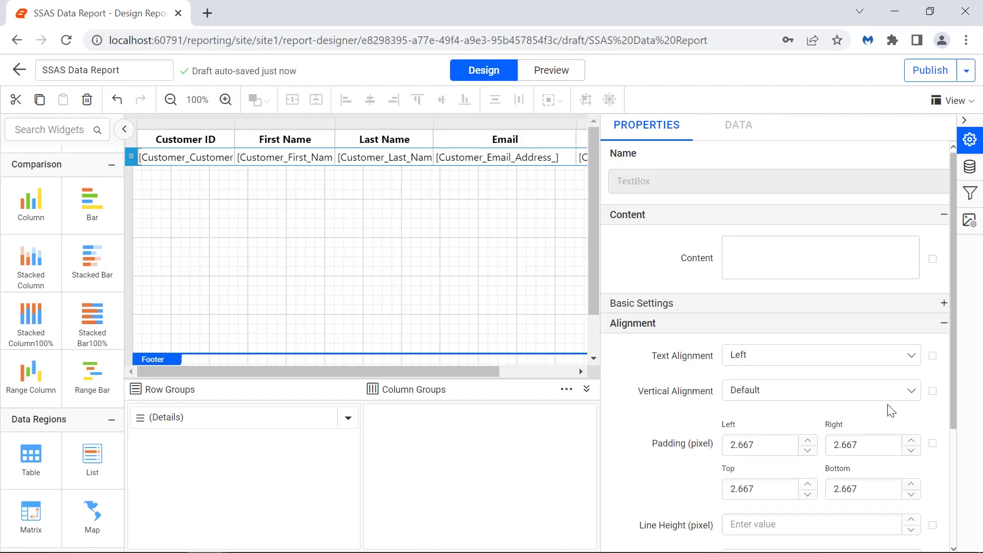
click(893, 391)
click(864, 453)
click(963, 120)
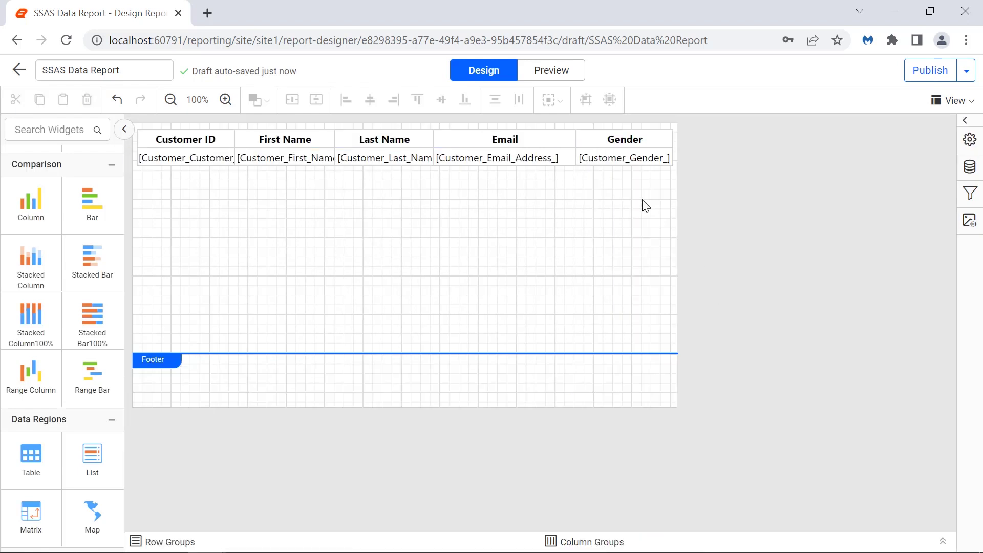
Preview the report to see the customer table filled across 734 pages.
click(571, 74)
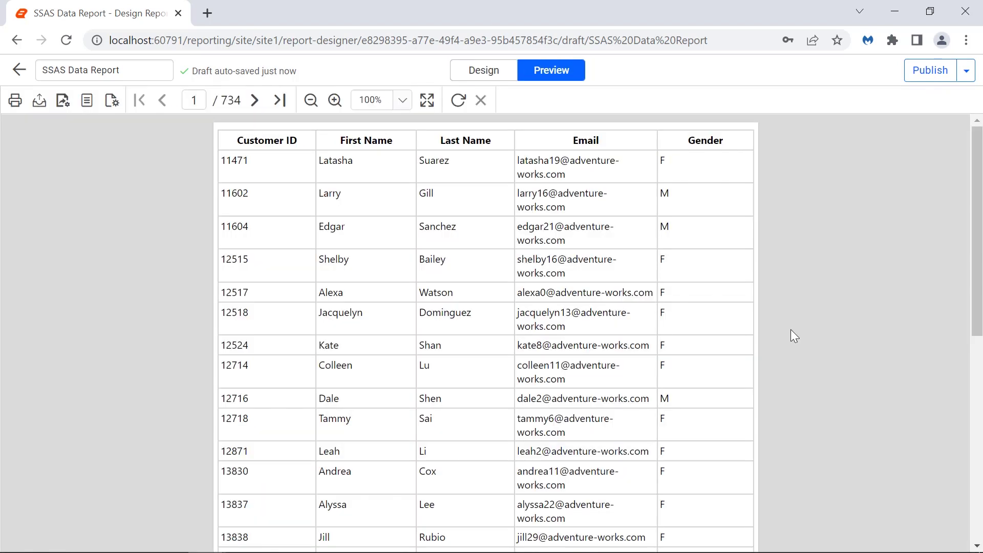